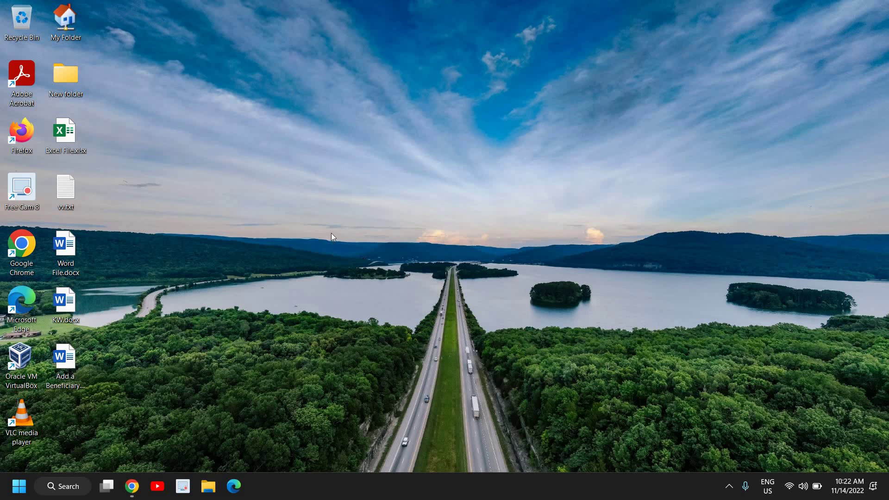
Search Google in Edge for 'windows 11 iso download' and maximize the results window.
left_click(234, 494)
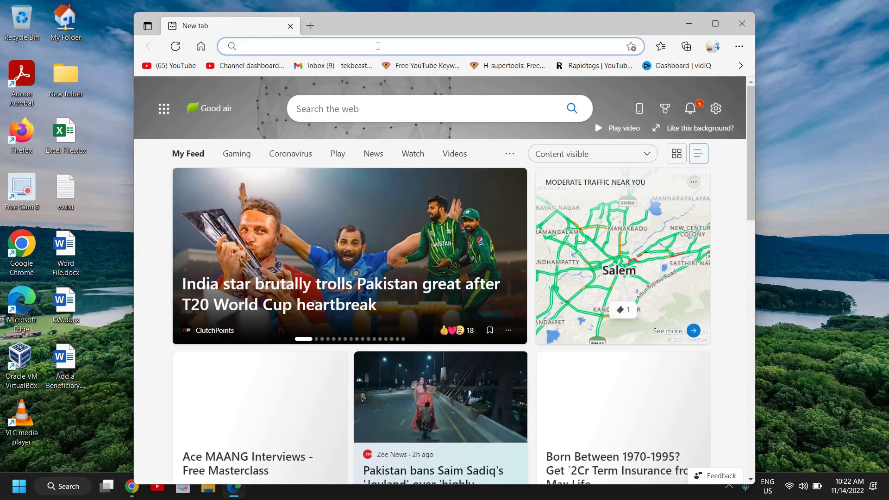
type("windows q1")
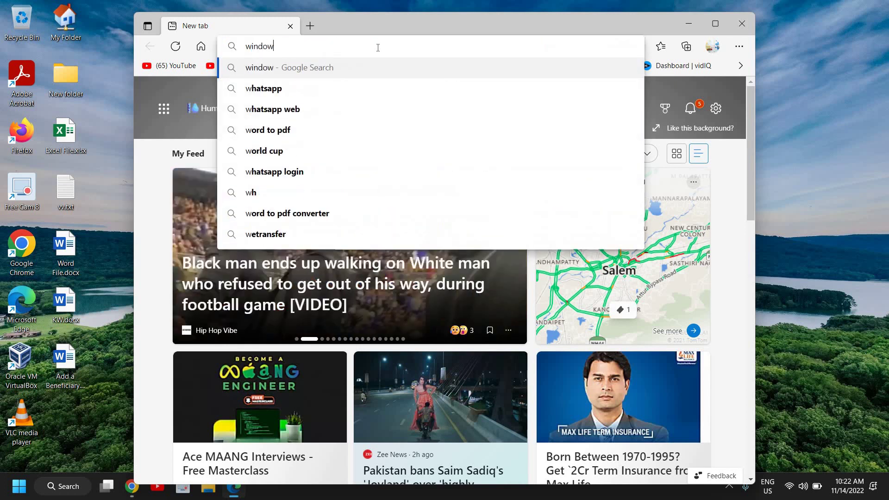
key("BackSpace")
key("BackSpace")
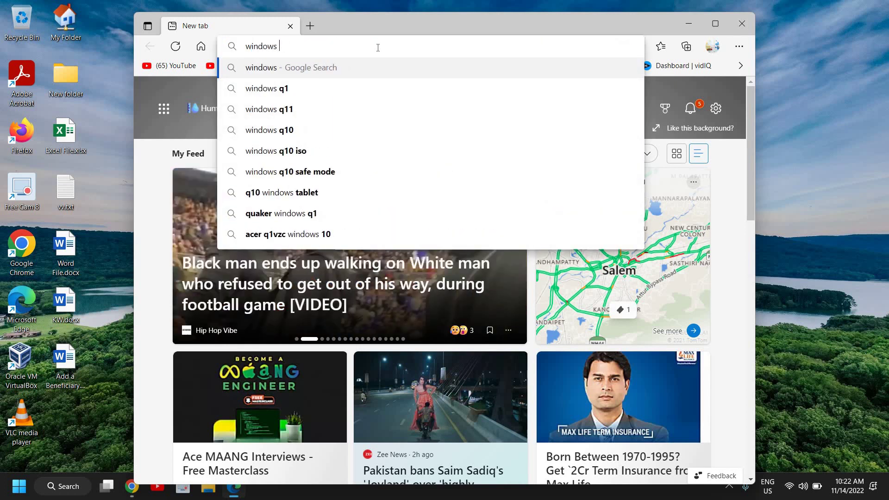
type("11 iso ")
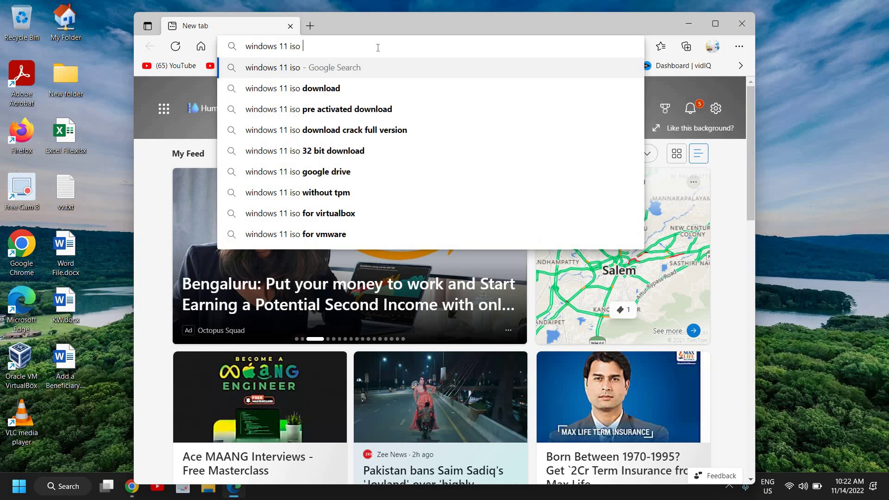
type("download")
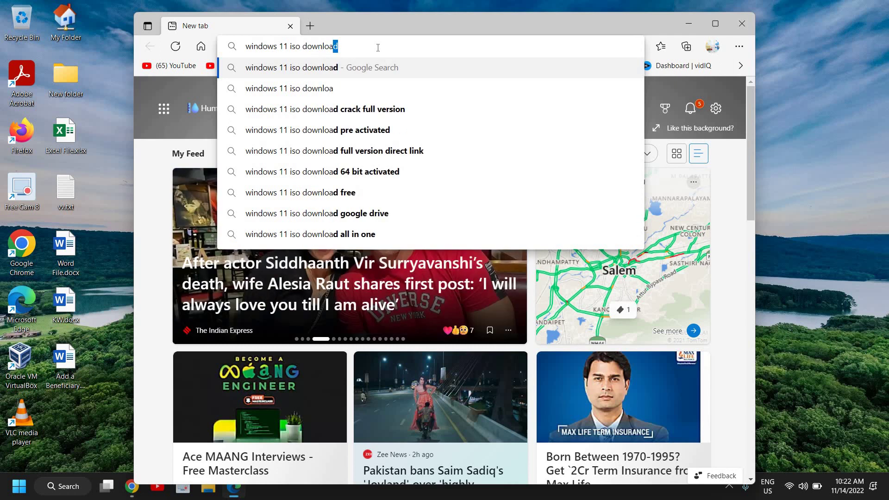
key("Return")
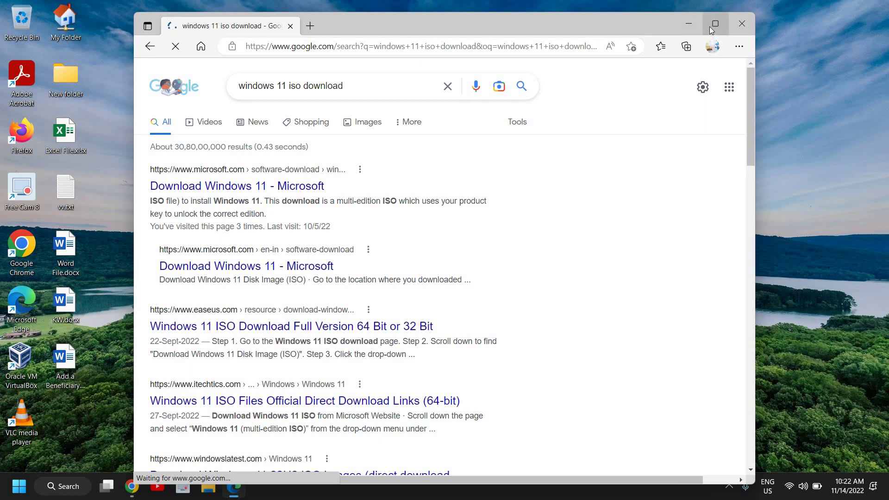
left_click(709, 27)
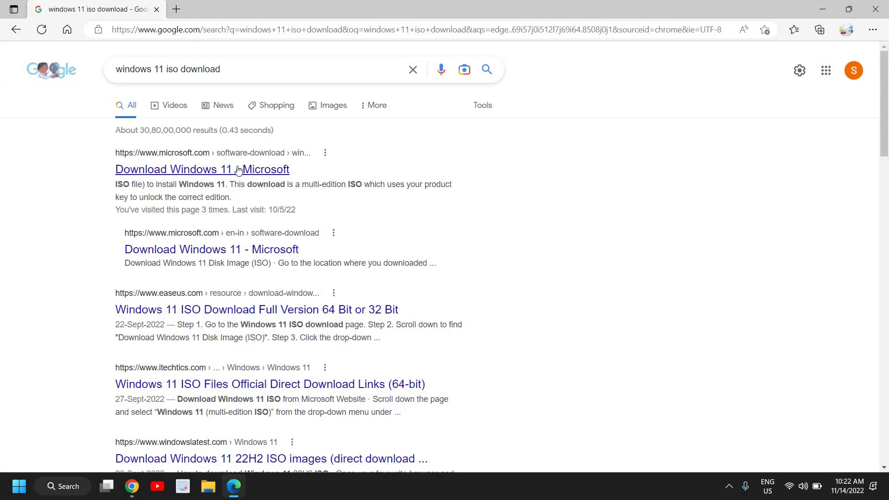
left_click(159, 159)
Open Microsoft's Download Windows 11 page and dismiss the Rewards promotion.
left_click(200, 171)
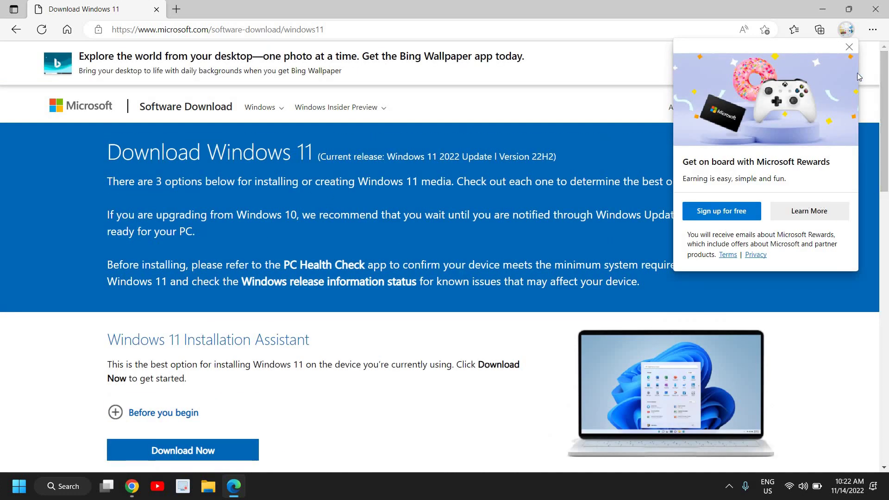
left_click(849, 47)
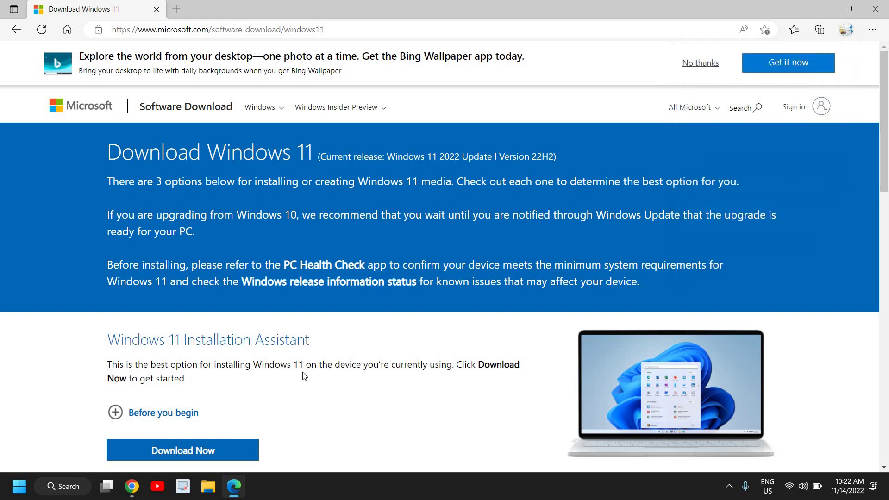
scroll(303, 365, "down", 6)
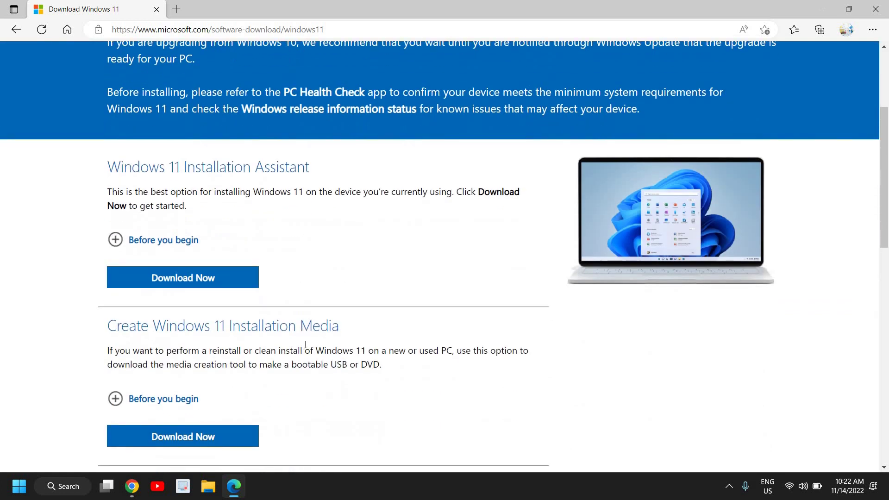
scroll(308, 334, "down", 3)
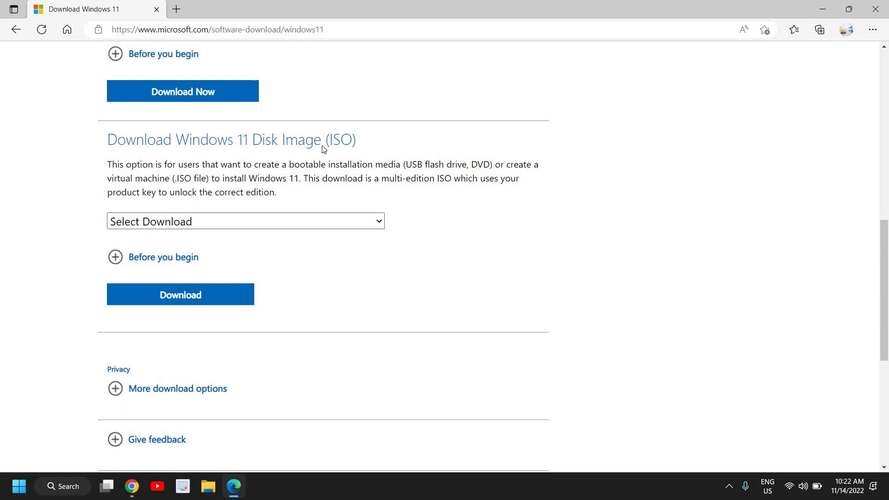
Select Windows 11 (multi-edition ISO) as the disk image download.
left_click(298, 226)
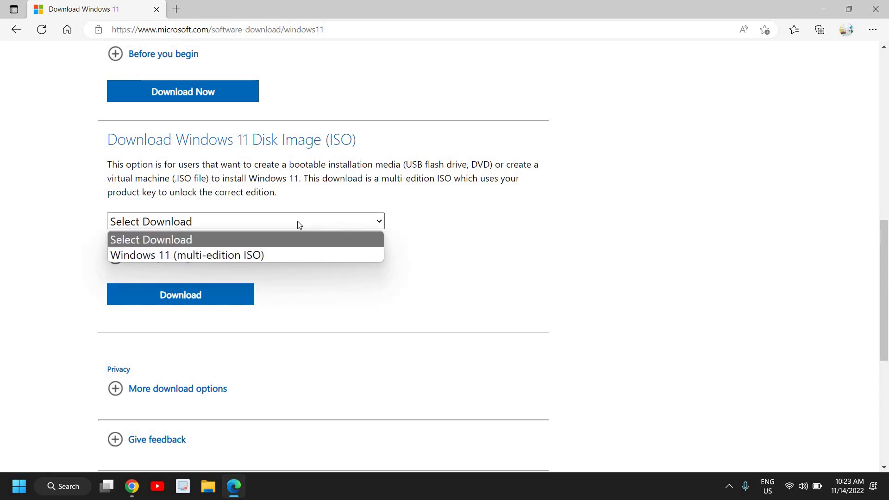
left_click(214, 258)
left_click(129, 267)
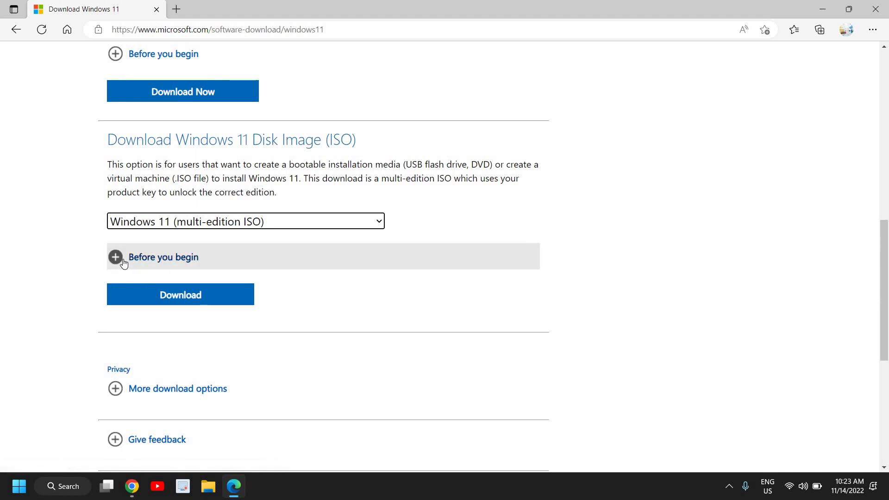
left_click(249, 264)
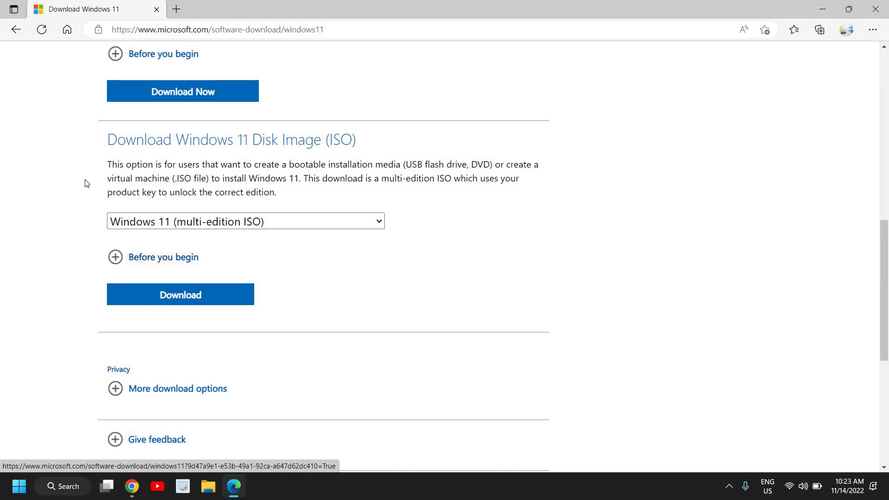
Request the ISO download and confirm English (United States) as the product language.
left_click(186, 304)
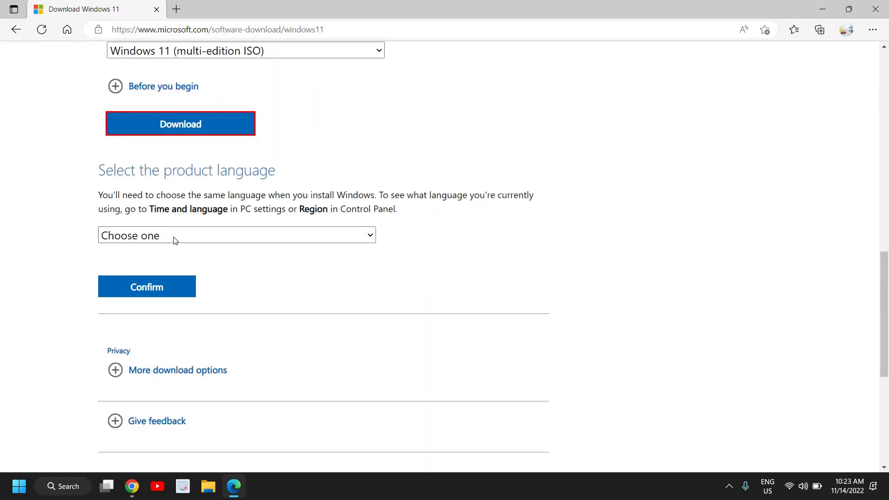
left_click(175, 237)
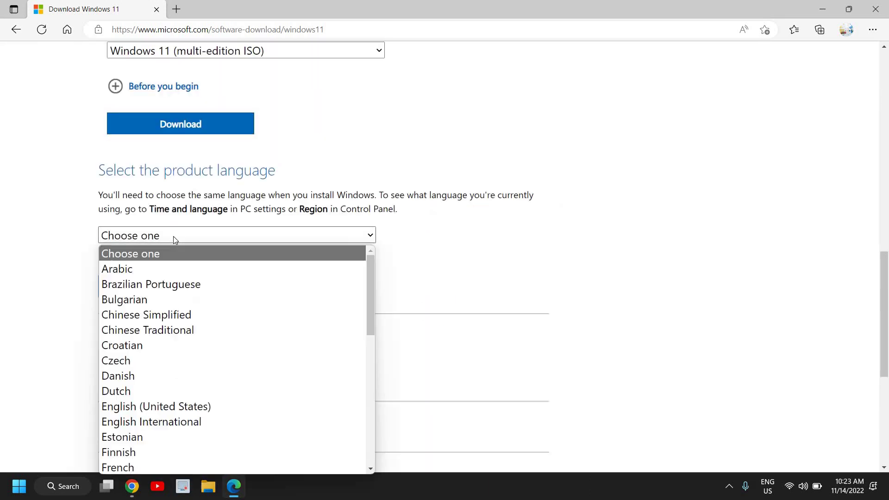
left_click(146, 406)
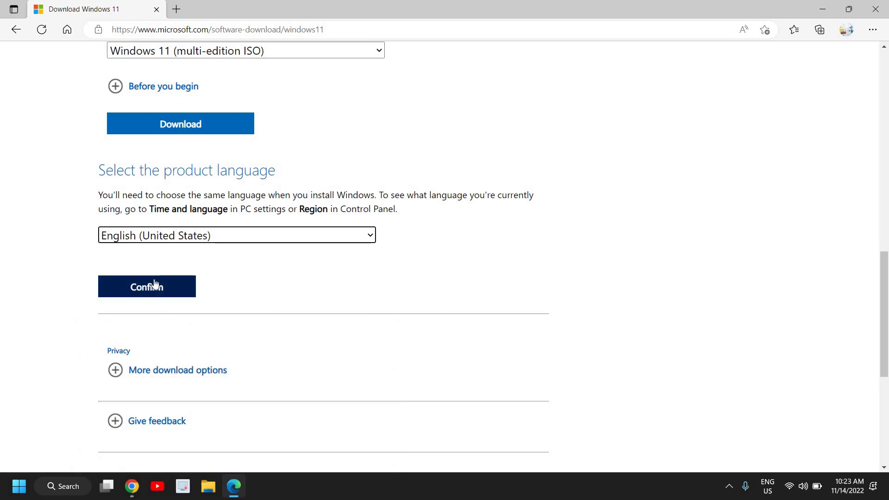
left_click(149, 286)
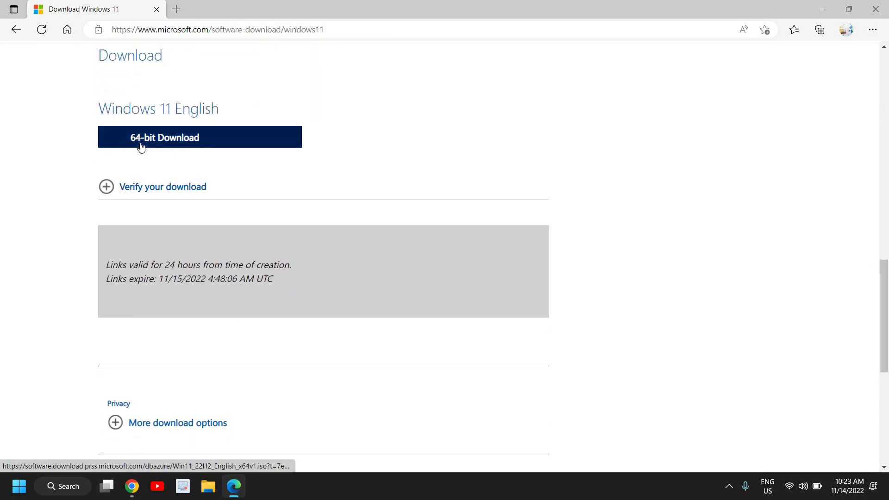
Start the 64-bit download and minimize Edge to the desktop.
left_click(222, 138)
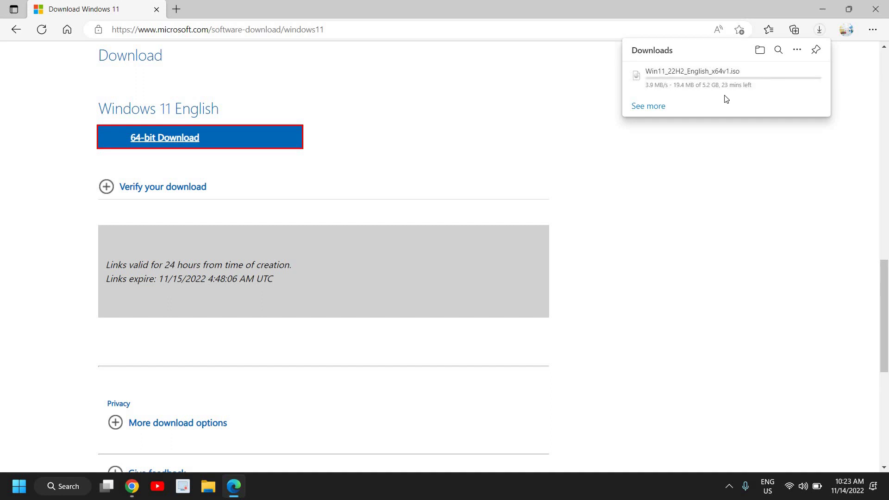
mouse_move(699, 92)
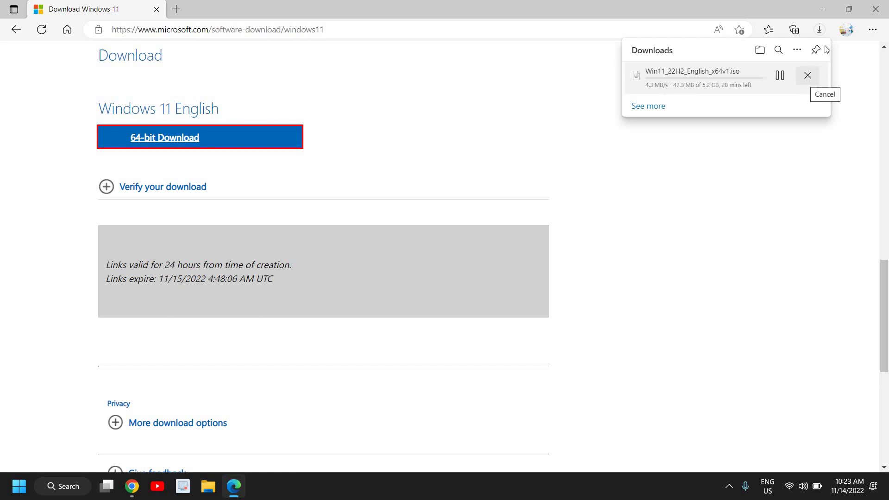
left_click(823, 2)
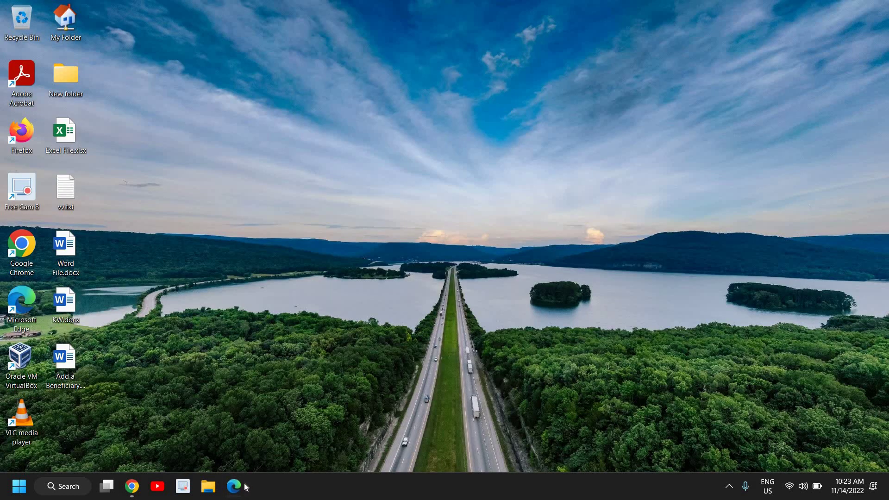
Restore Edge and search Google for 'rufus download' in a new tab.
left_click(234, 486)
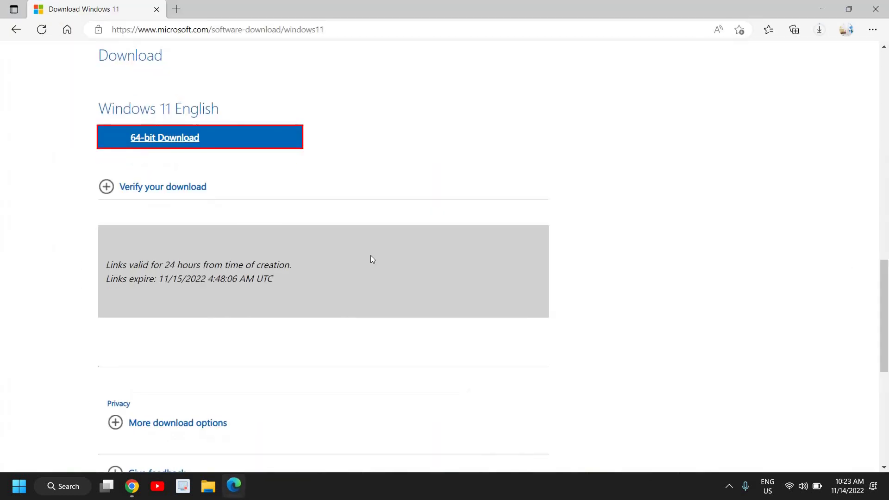
left_click(176, 9)
type("r")
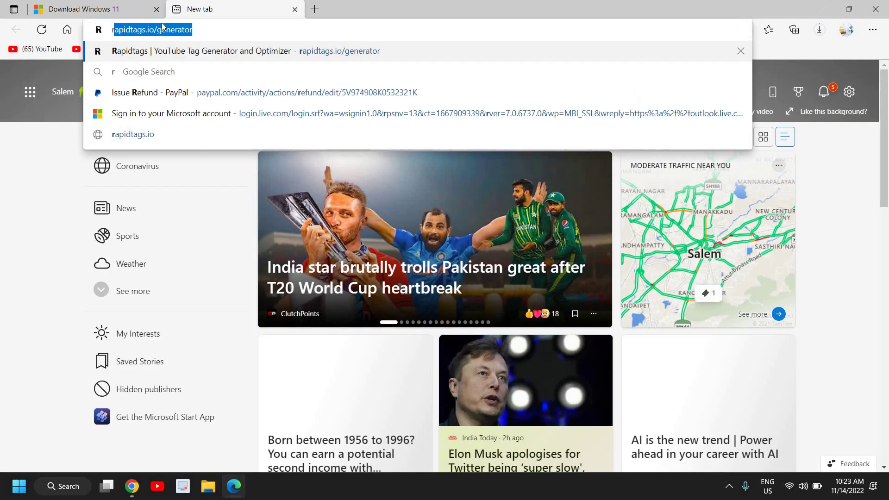
type("ufi")
key("BackSpace")
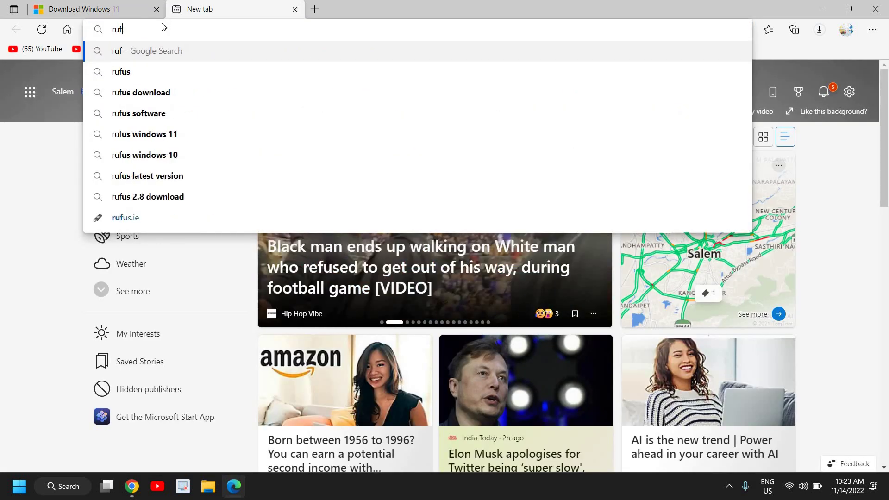
type("us")
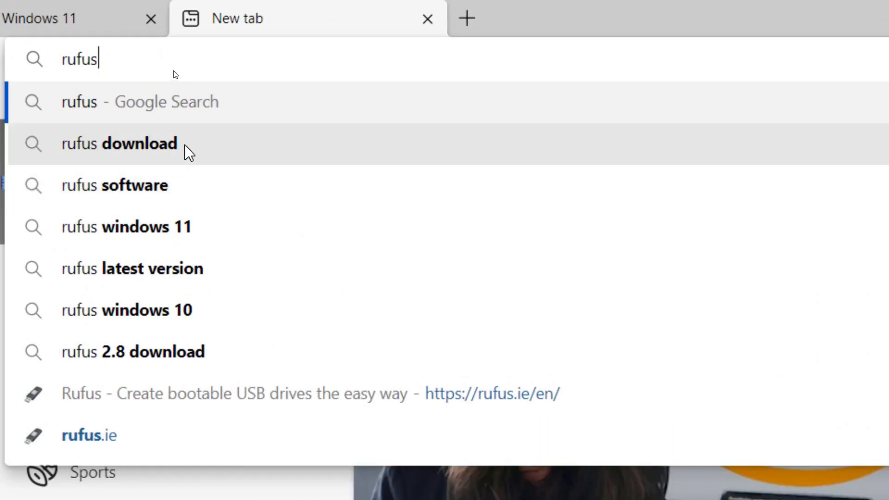
left_click(190, 153)
scroll(408, 387, "down", 3)
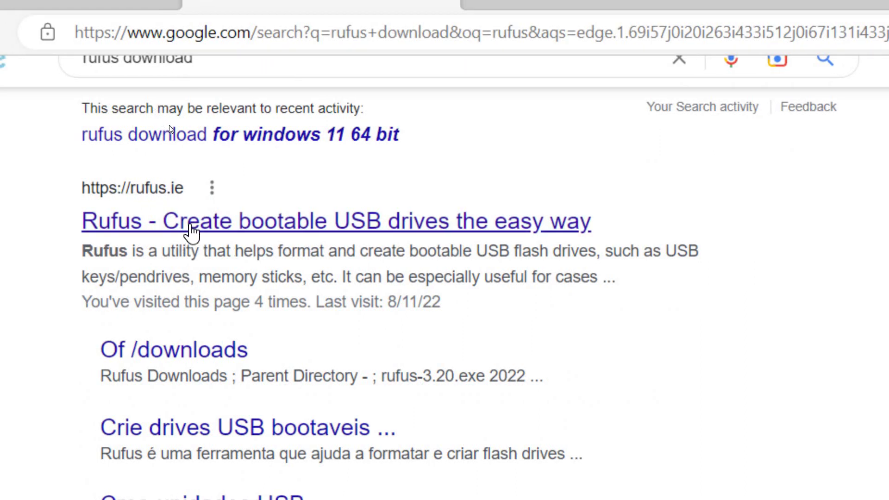
Download Rufus 3.20 from rufus.ie and close the pop-up advertisement.
left_click(191, 230)
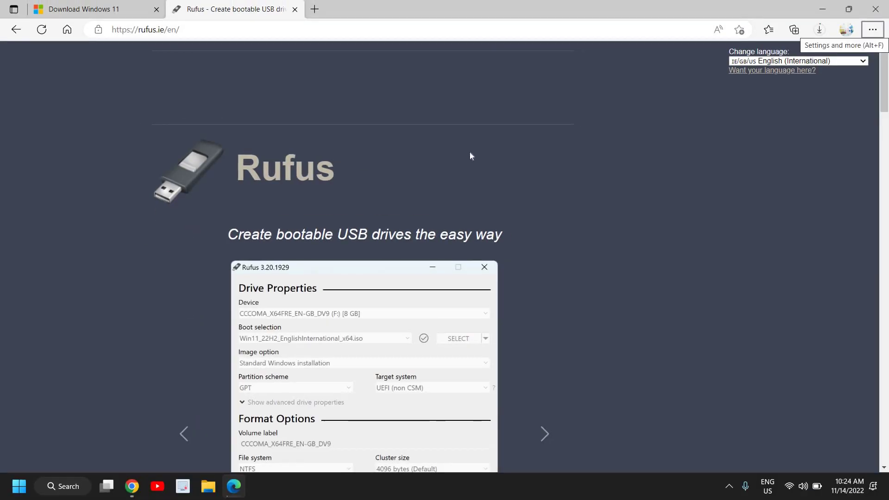
scroll(405, 213, "down", 9)
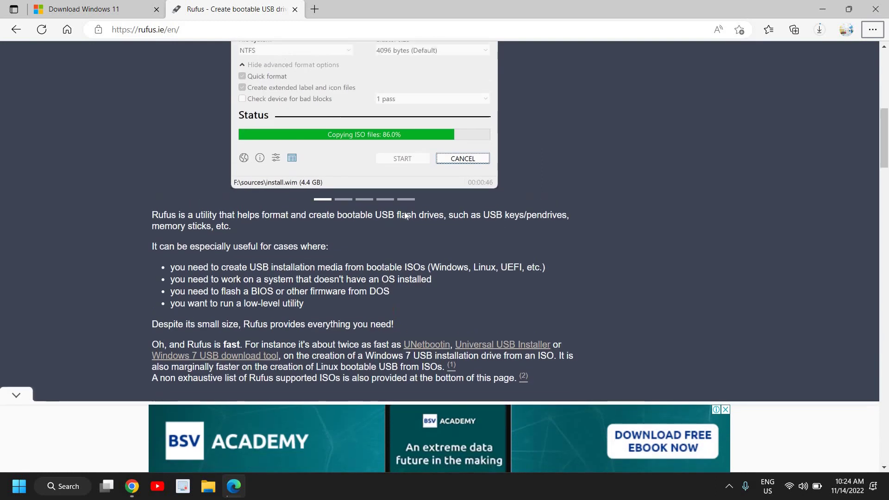
scroll(404, 213, "down", 13)
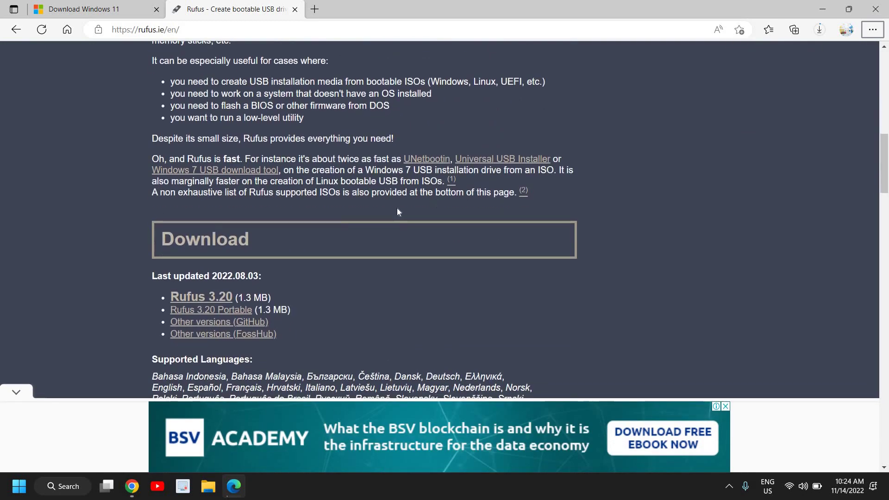
left_click(207, 298)
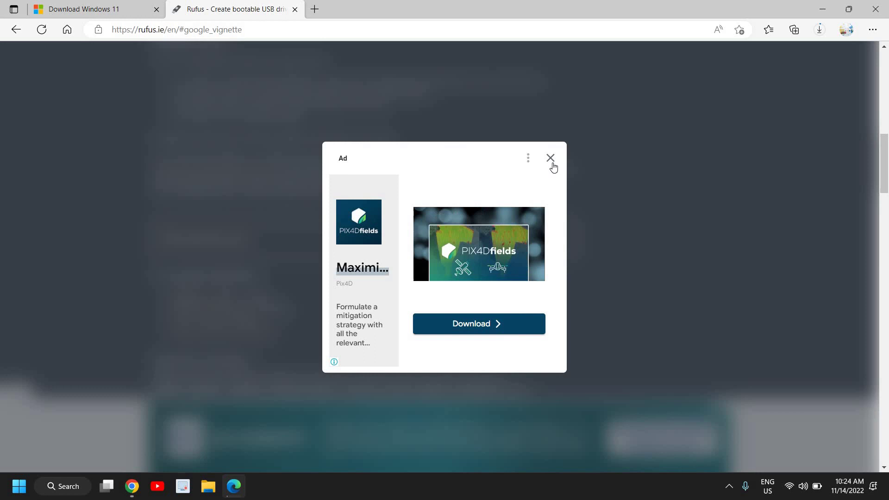
left_click(551, 159)
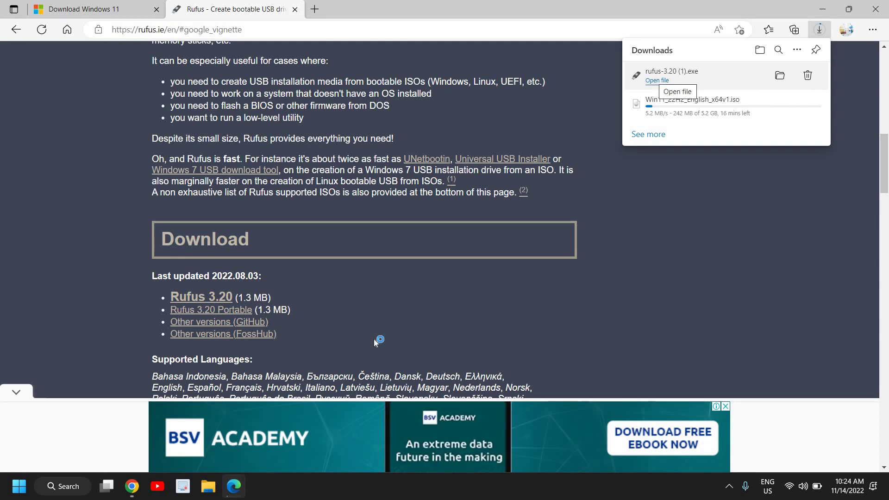
Minimize Edge to reveal the running Rufus window on the desktop.
left_click(824, 10)
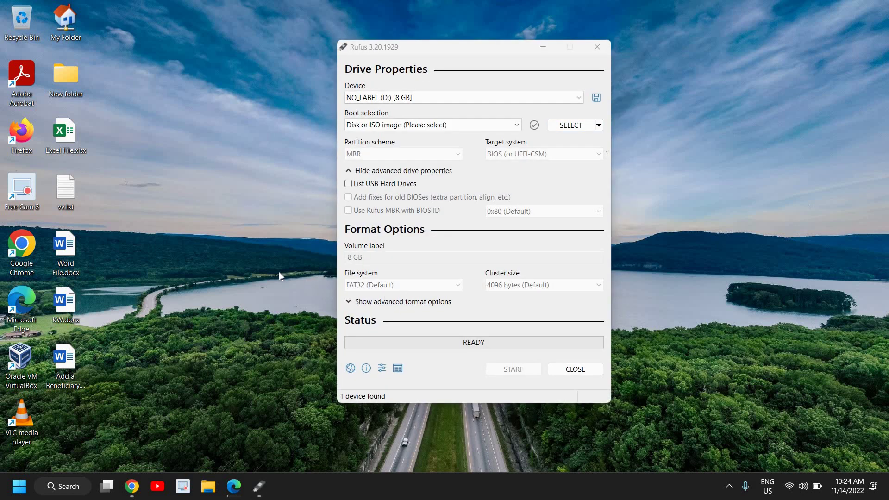
Bring Rufus forward, move it left, and keep NO_LABEL (D:) [8 GB] as the device.
left_click(437, 51)
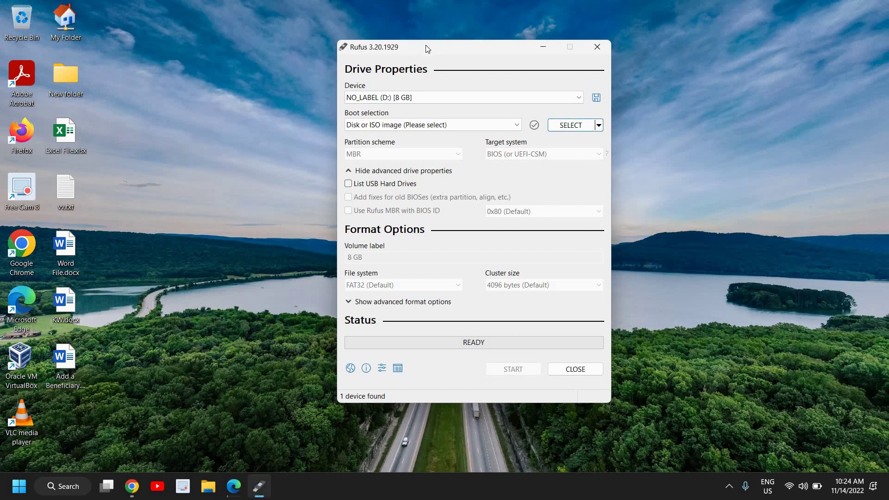
left_click_drag(438, 49, 355, 55)
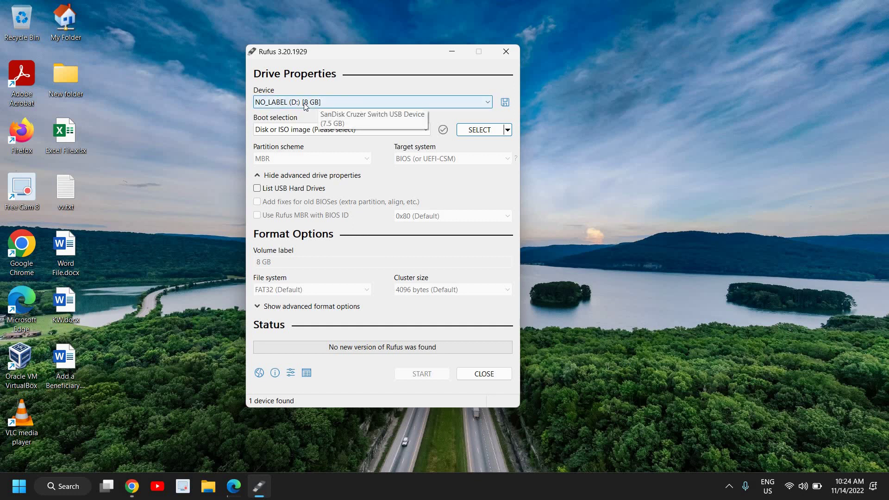
left_click(354, 102)
left_click(353, 101)
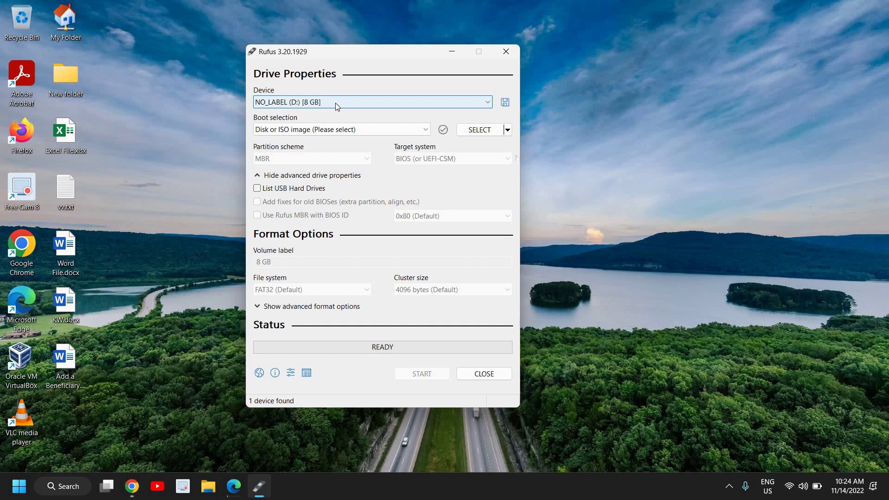
left_click(376, 105)
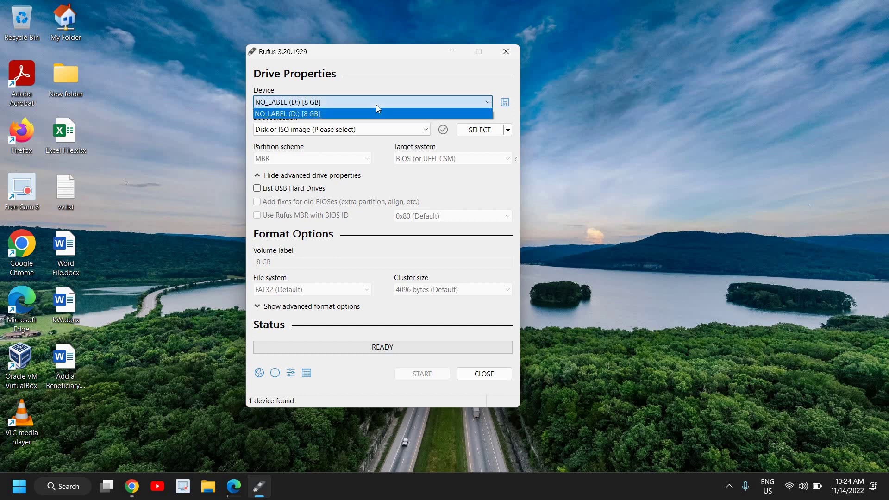
left_click(341, 106)
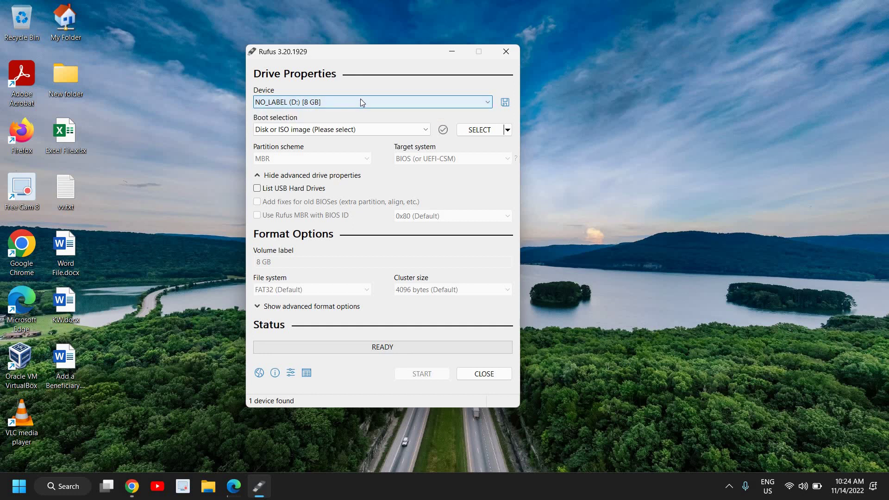
Recheck the drive list and keep Disk or ISO image as the boot selection.
left_click(362, 102)
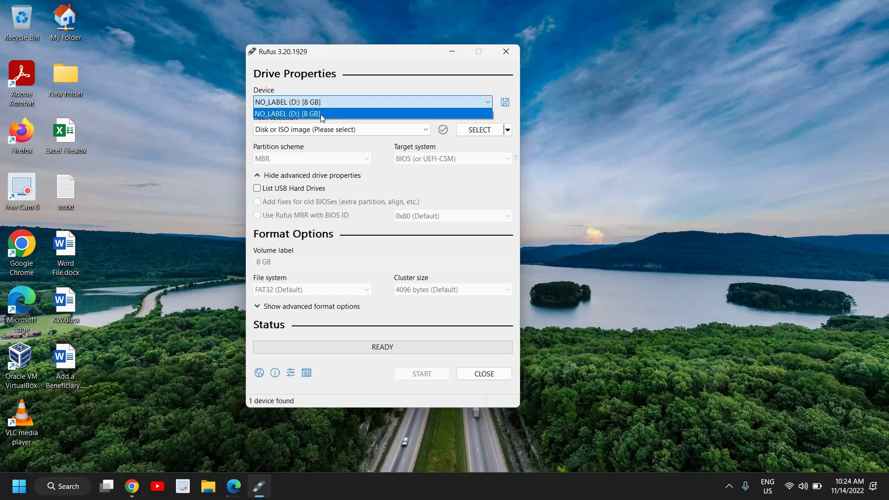
left_click(372, 148)
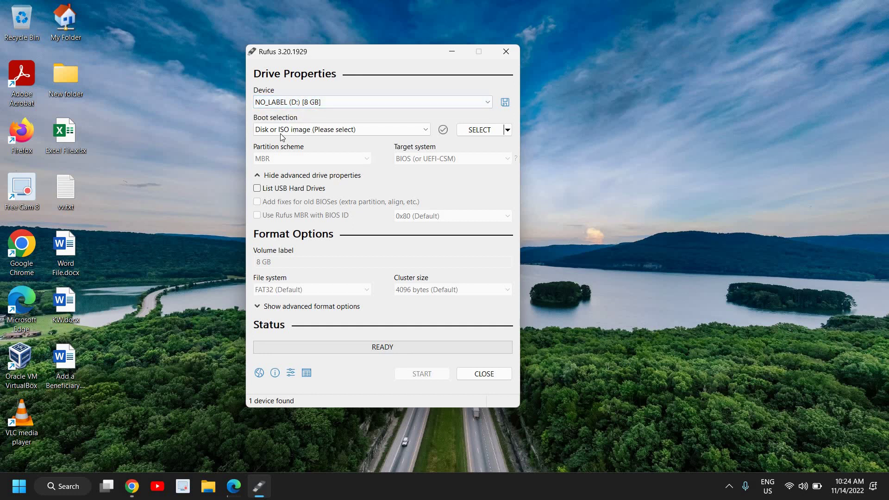
left_click(321, 133)
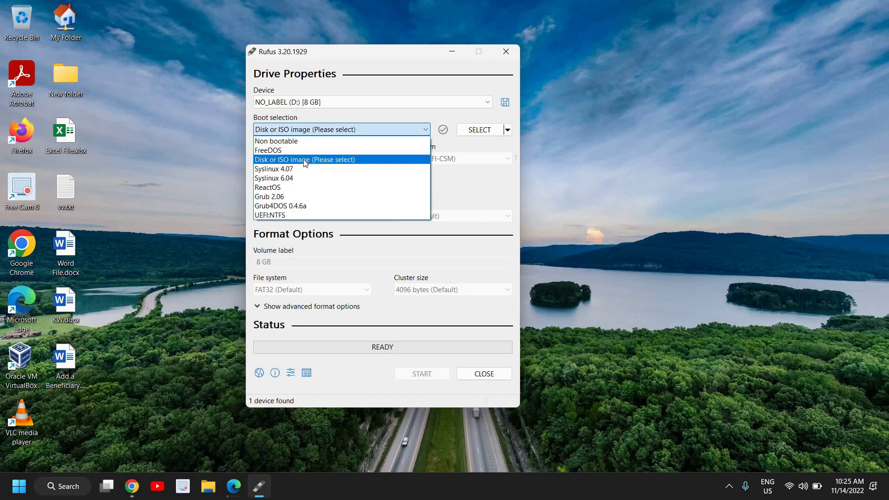
left_click(305, 160)
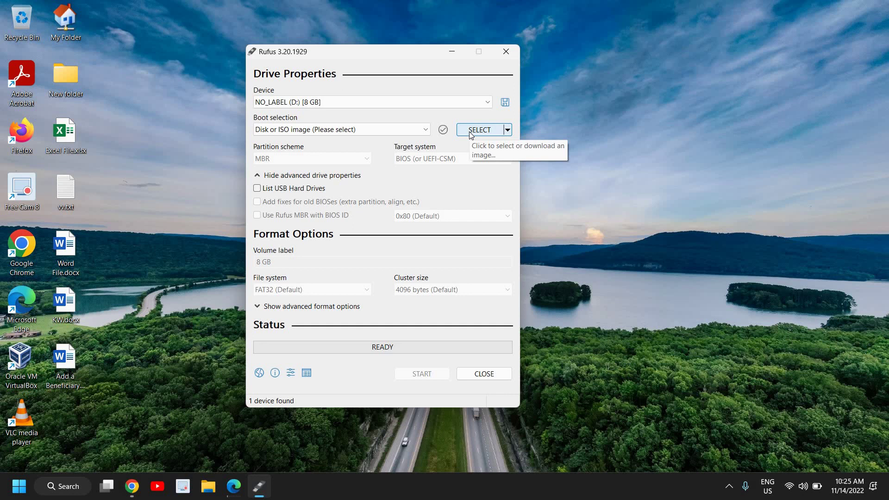
Load Win11_English_x64.iso from the Documents\ISO folder as the boot image.
left_click(470, 133)
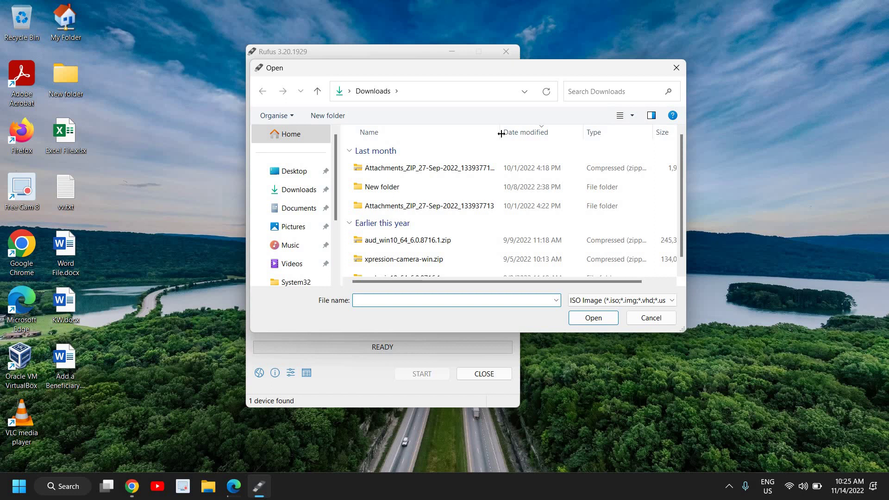
left_click(290, 209)
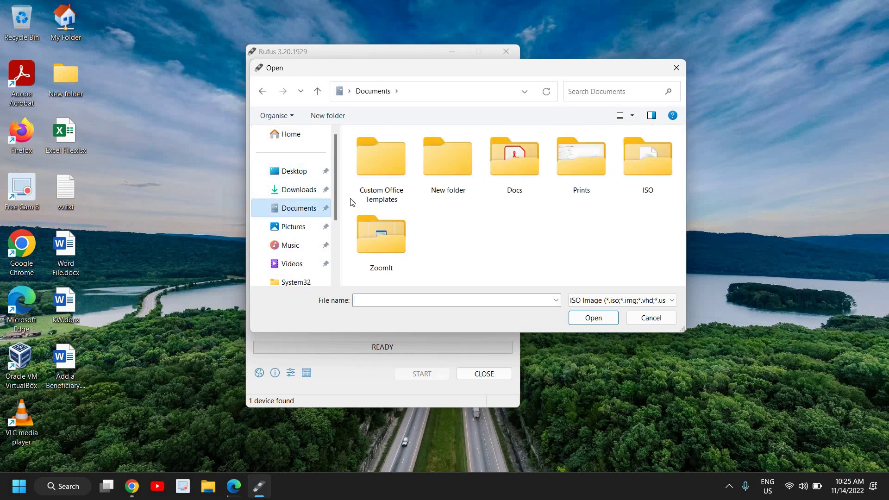
double_click(643, 172)
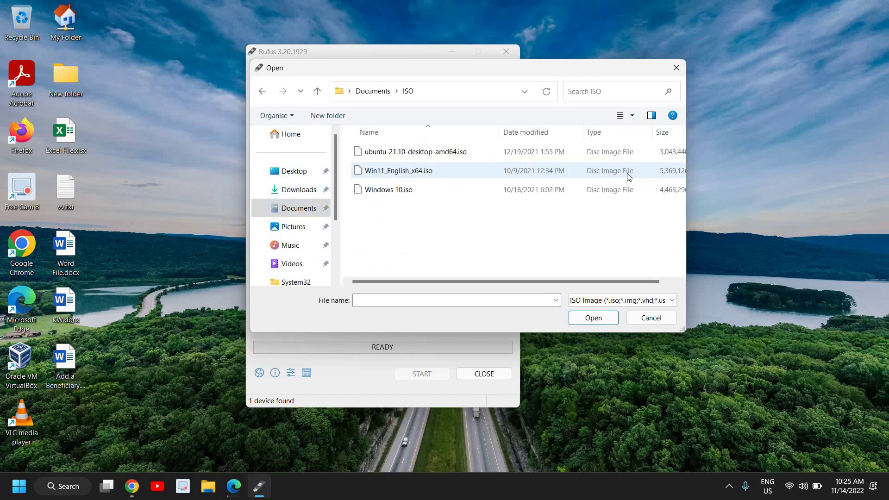
left_click(414, 171)
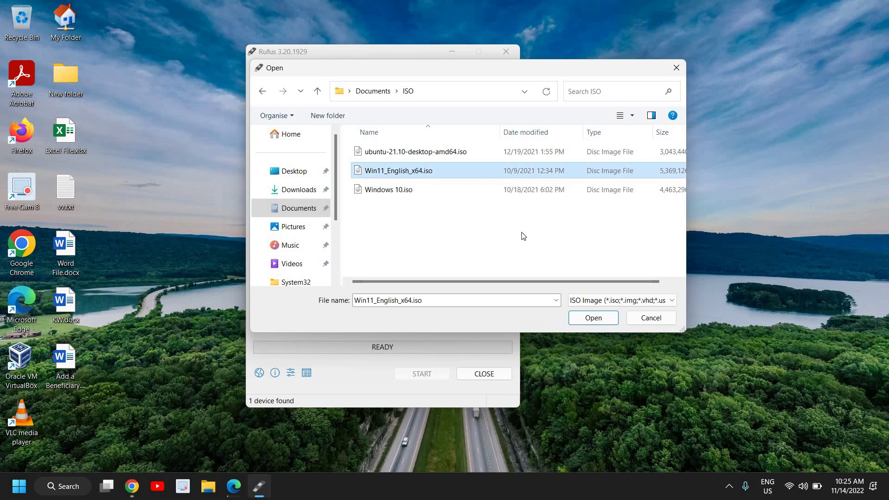
left_click(593, 318)
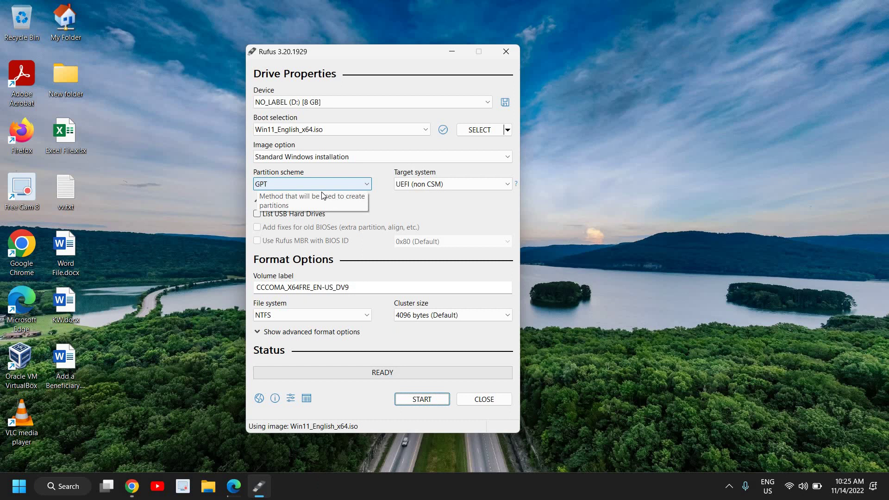
left_click(336, 184)
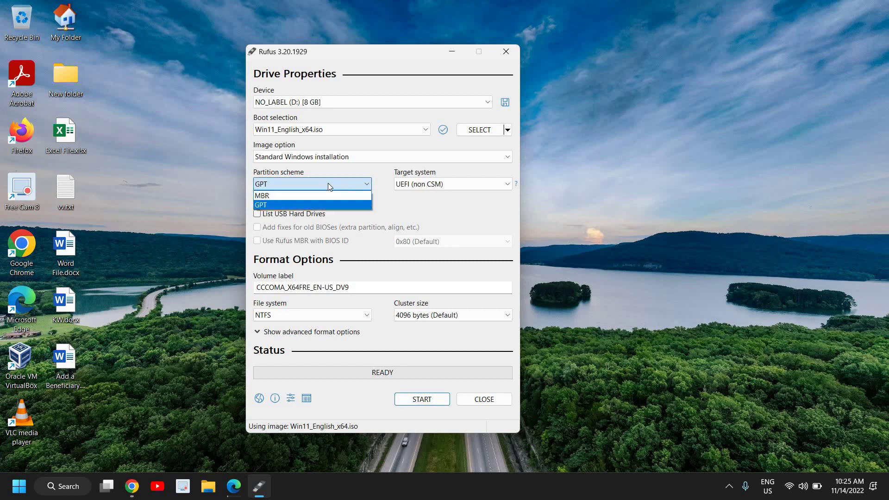
left_click(328, 182)
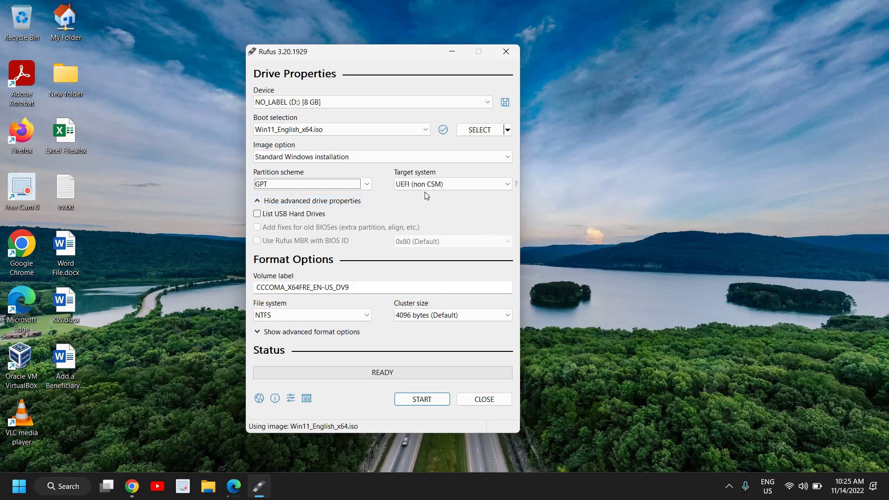
mouse_move(426, 189)
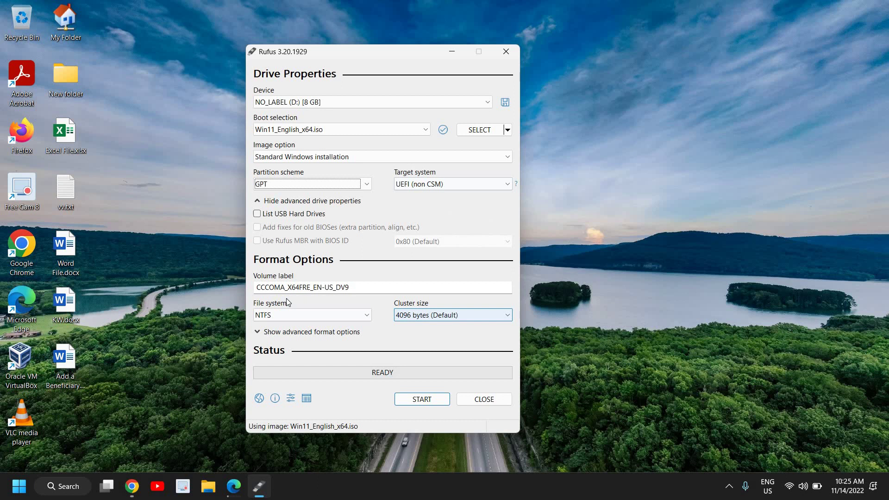
Set the volume label to 'windows 11 usb'.
left_click_drag(369, 286, 241, 287)
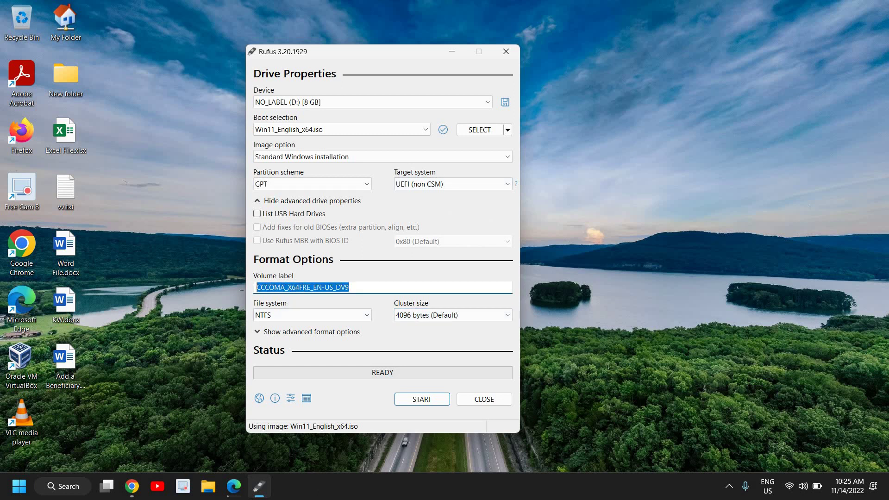
type("Windows")
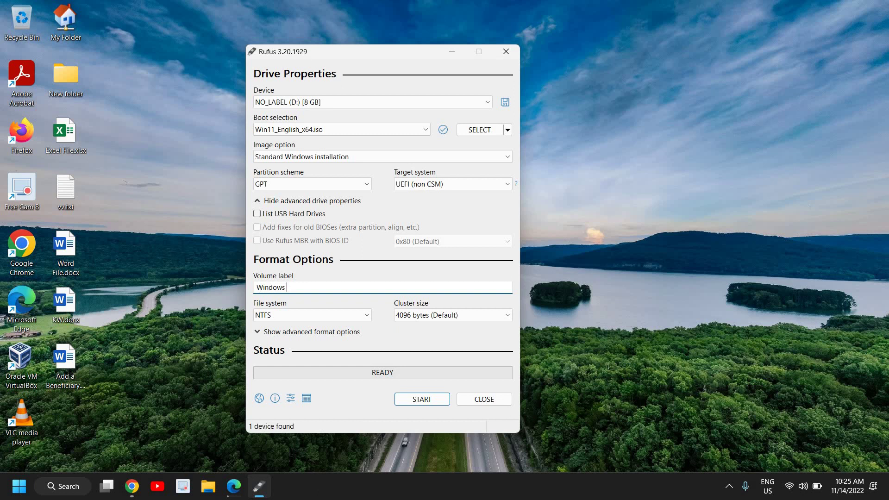
key("ctrl+z")
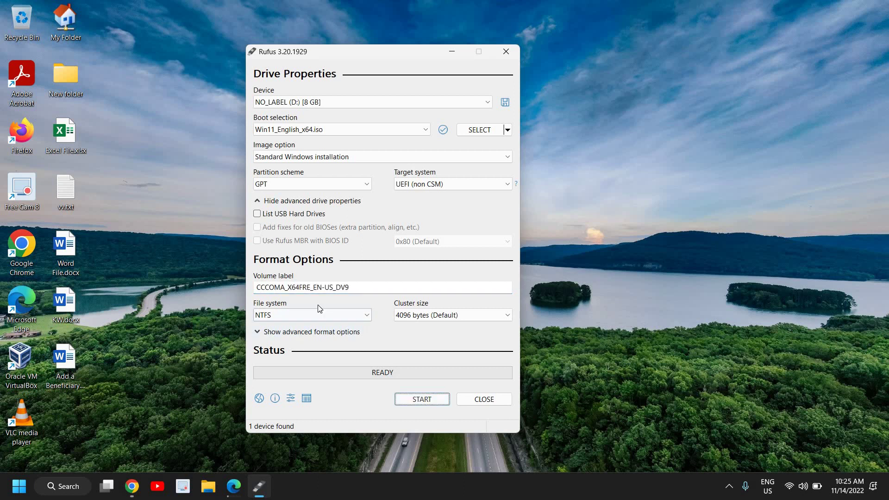
left_click(360, 289)
double_click(360, 289)
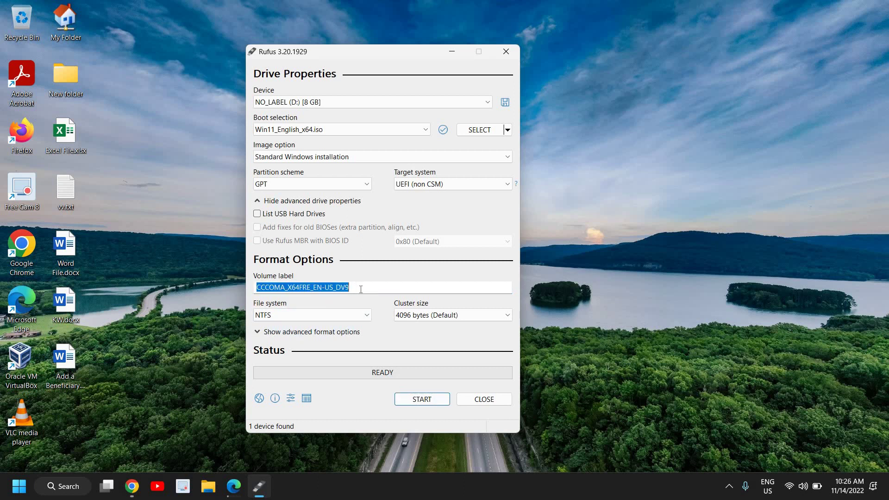
type("windows 11")
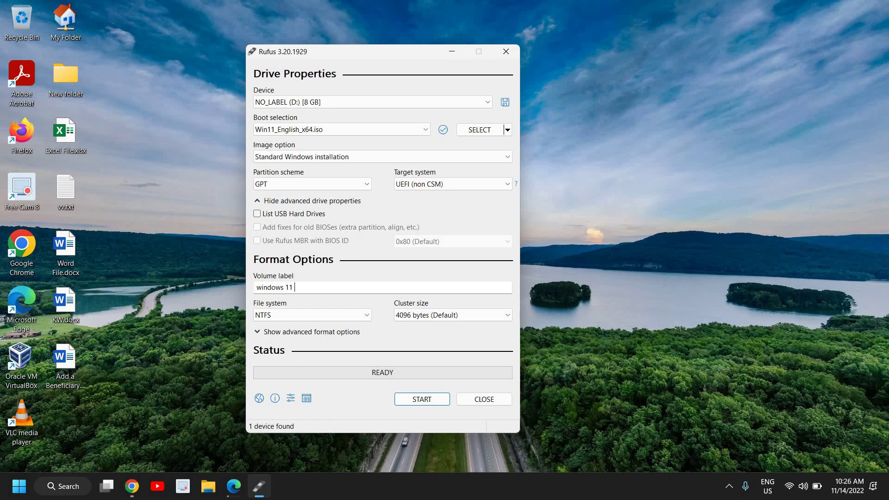
type(" usb")
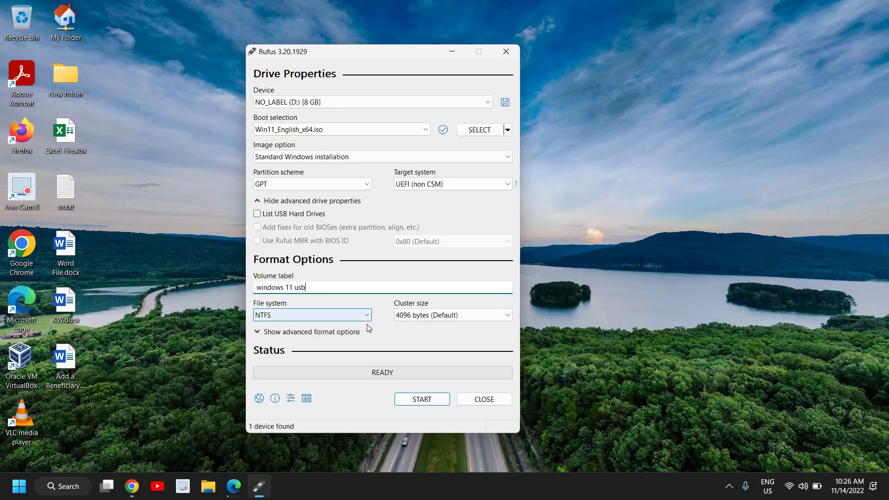
Keep cluster size at 4096 bytes (Default) and start writing the drive.
left_click(438, 315)
key("Escape")
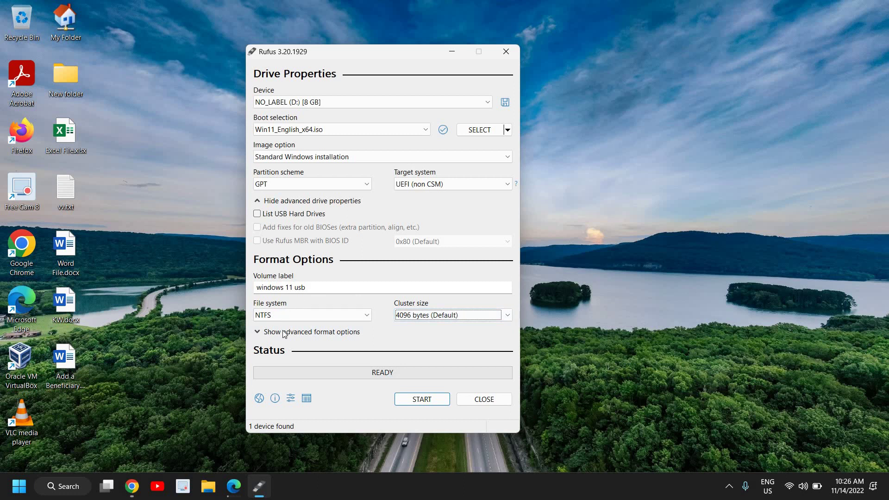
left_click(404, 400)
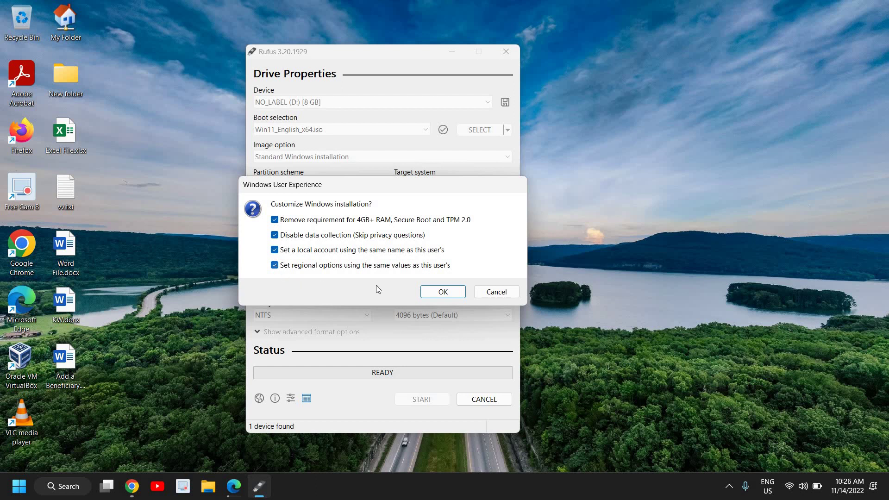
Accept the Windows customisation options and confirm erasing all data on the drive.
left_click(443, 295)
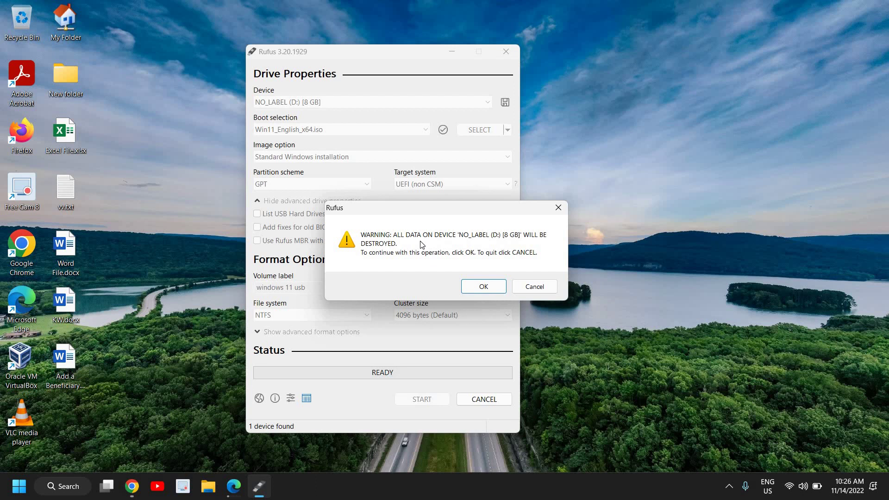
left_click(492, 287)
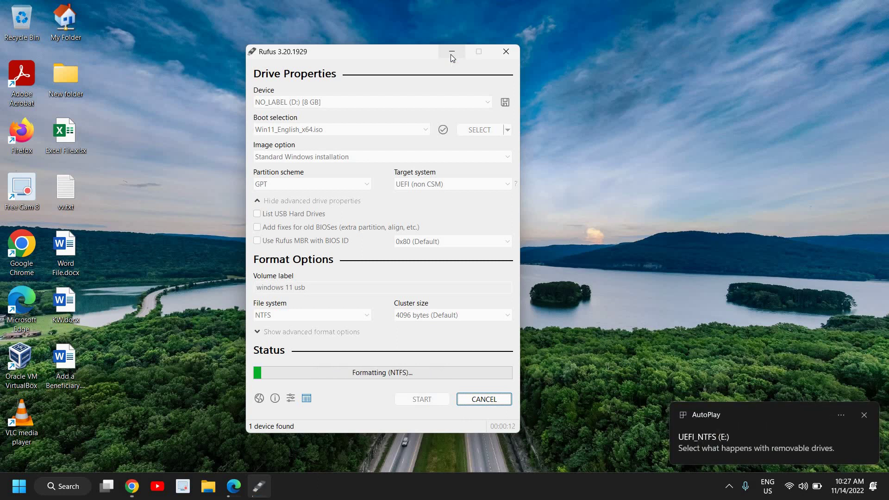
Minimise Rufus, briefly restore it to check NTFS formatting progress, then hide it again.
left_click(452, 52)
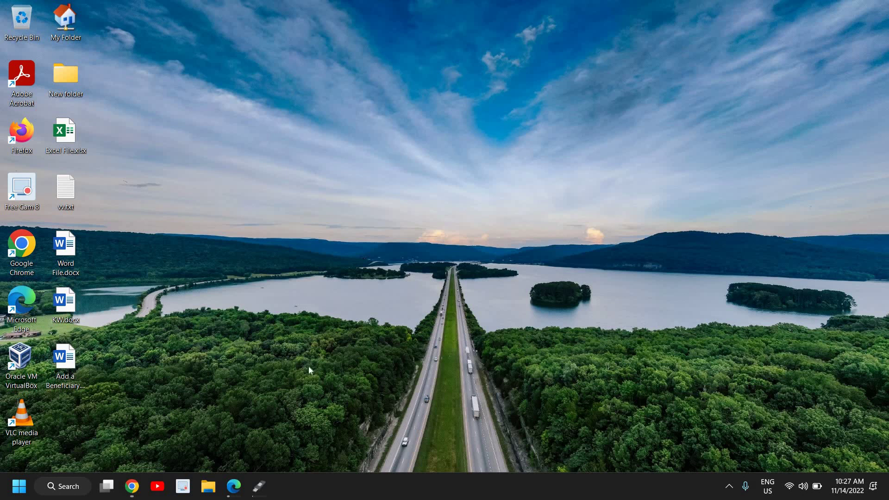
left_click(259, 486)
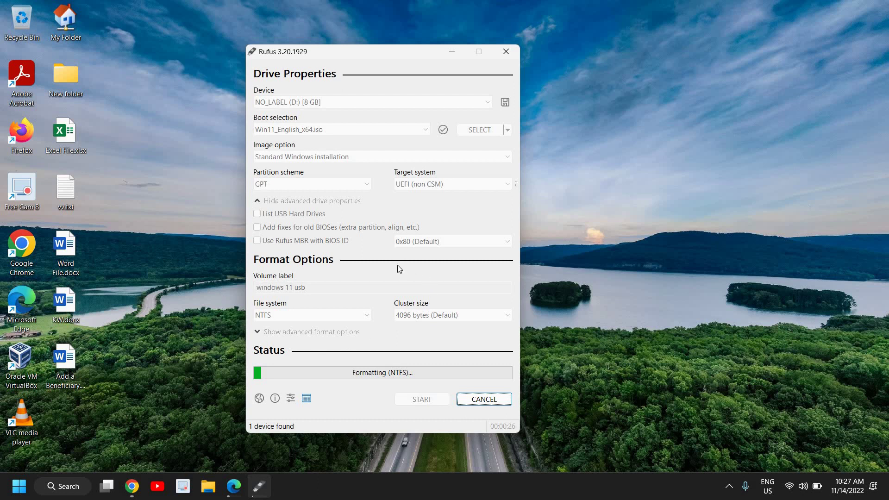
key("super+d")
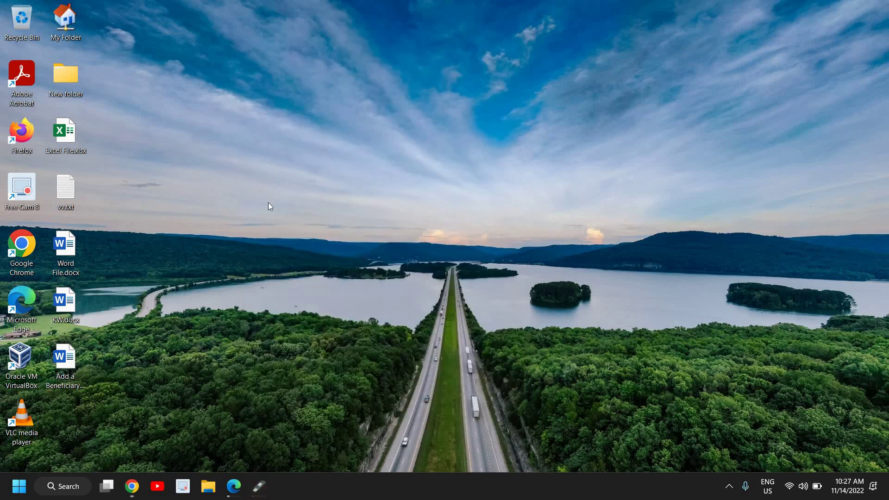